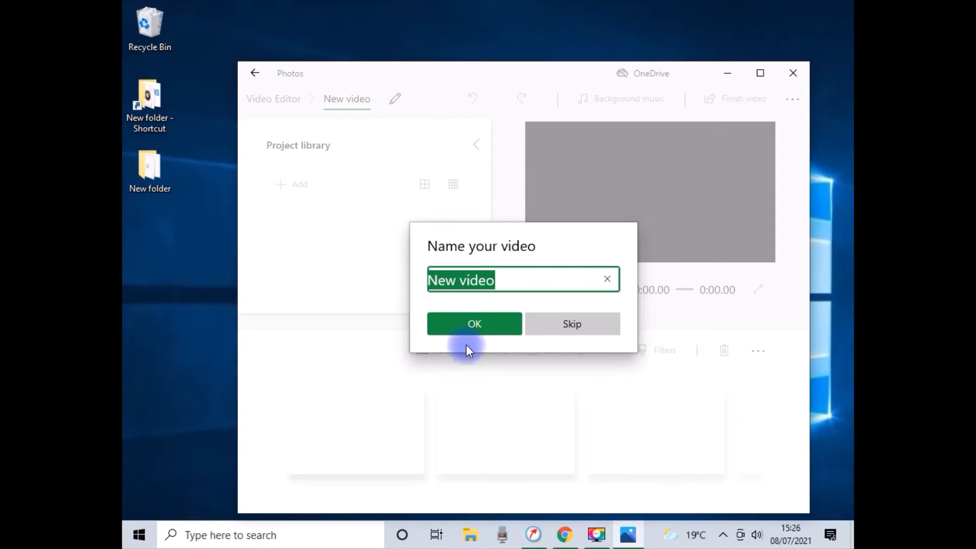
Step: Accept "New video" as the video project's name, return to the project list and close Video Editor
click(478, 321)
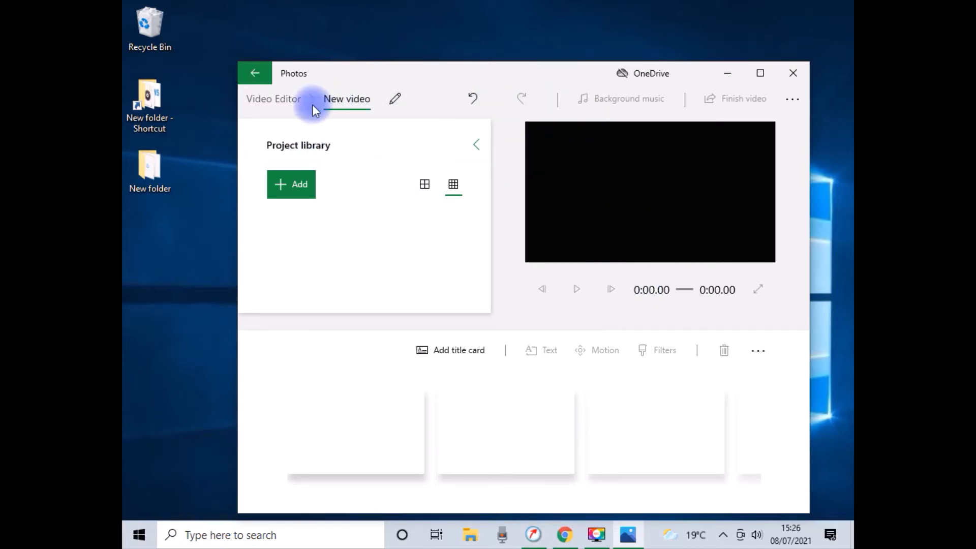
click(273, 97)
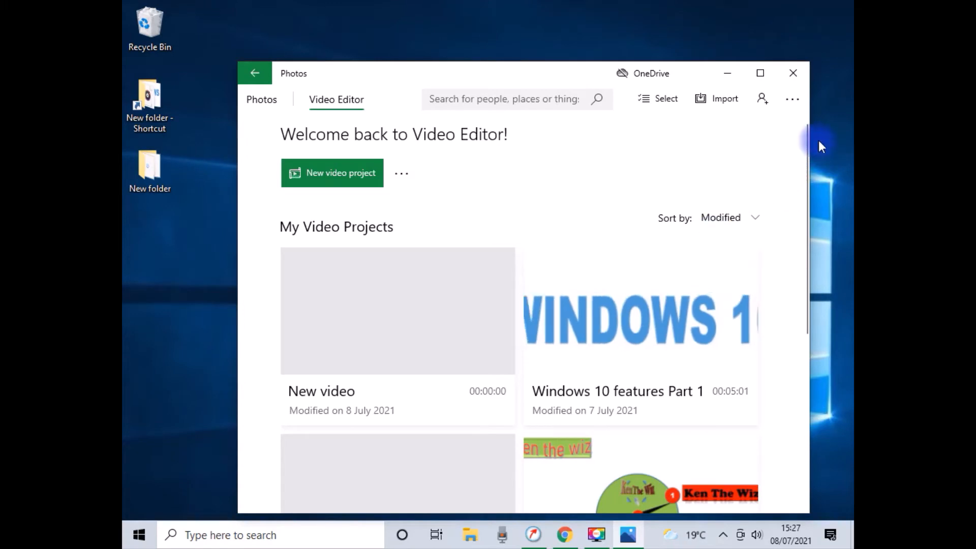
click(793, 74)
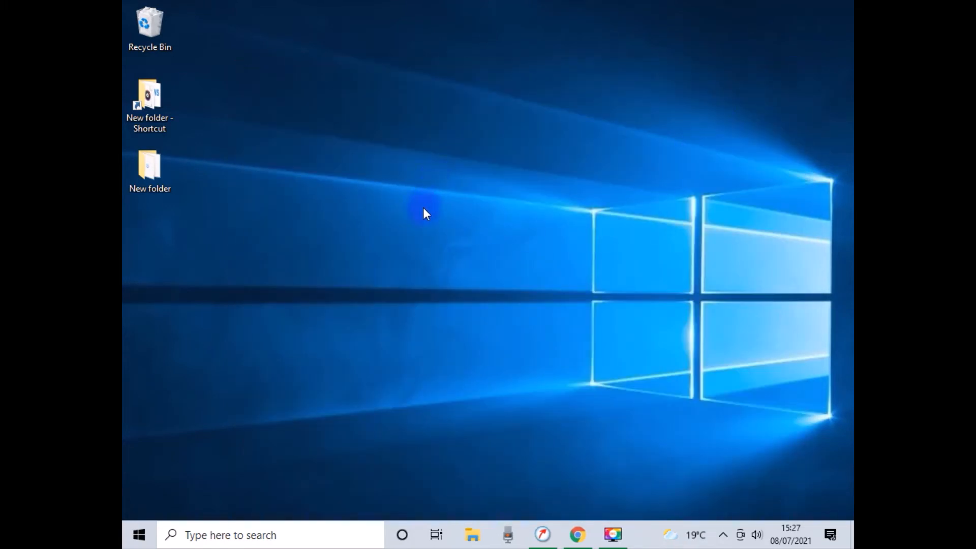
Step: Open Snip & Sketch and capture a rectangular snip of the central part of the desktop wallpaper
click(283, 537)
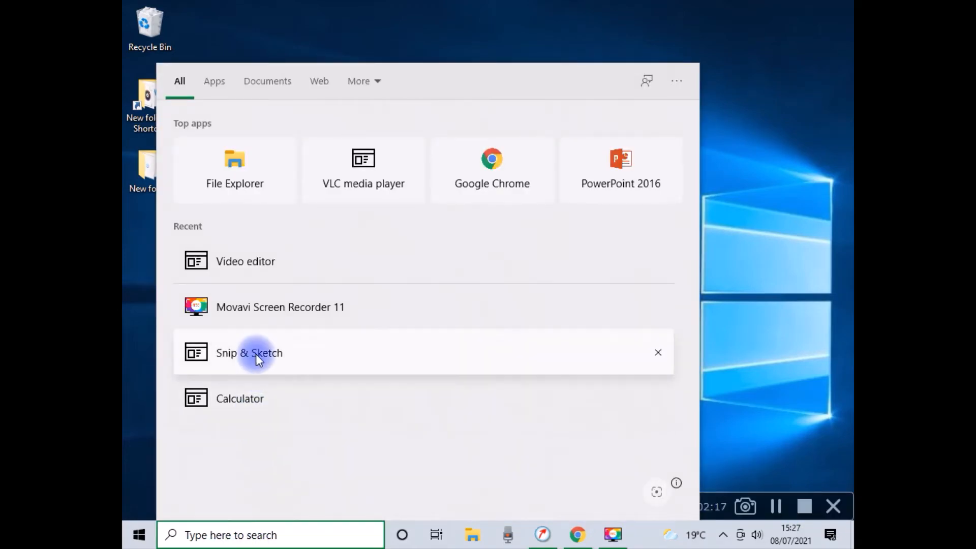
click(258, 354)
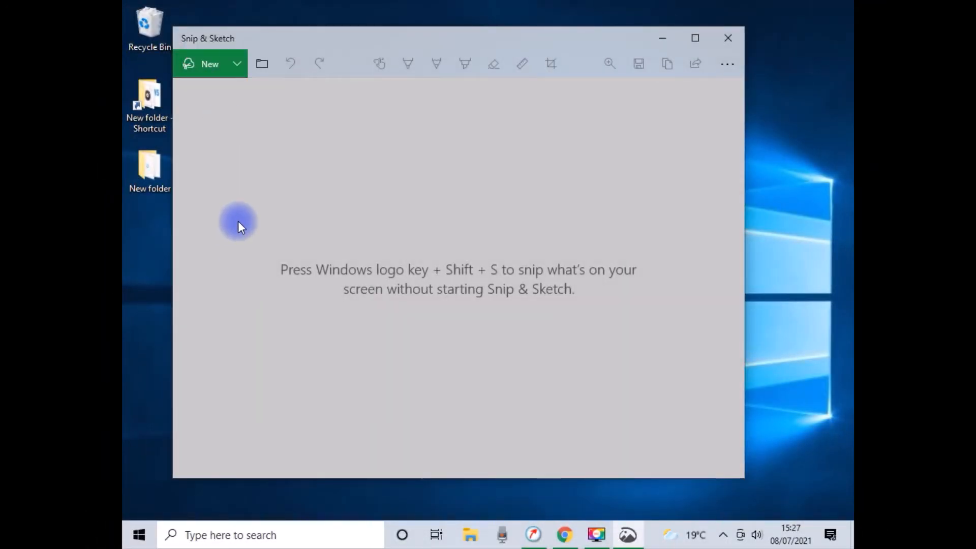
click(206, 65)
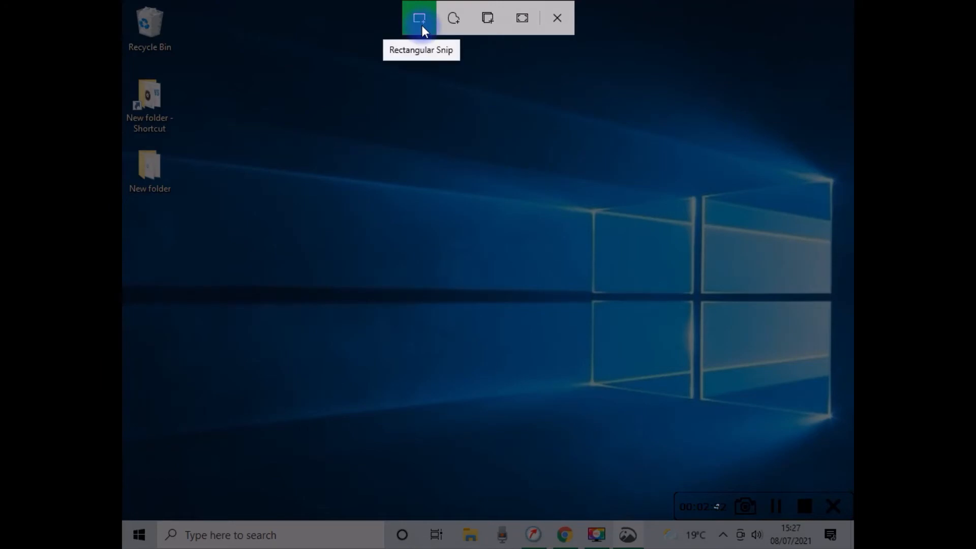
drag(318, 95, 693, 319)
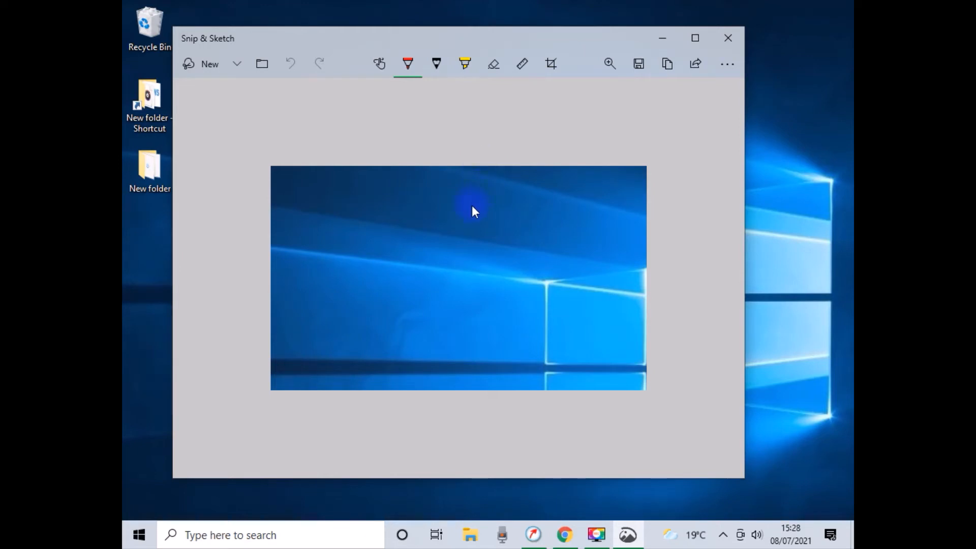
Step: Look over the touch writing, pen, highlighter and eraser tools for the snip and close Snip & Sketch
click(382, 65)
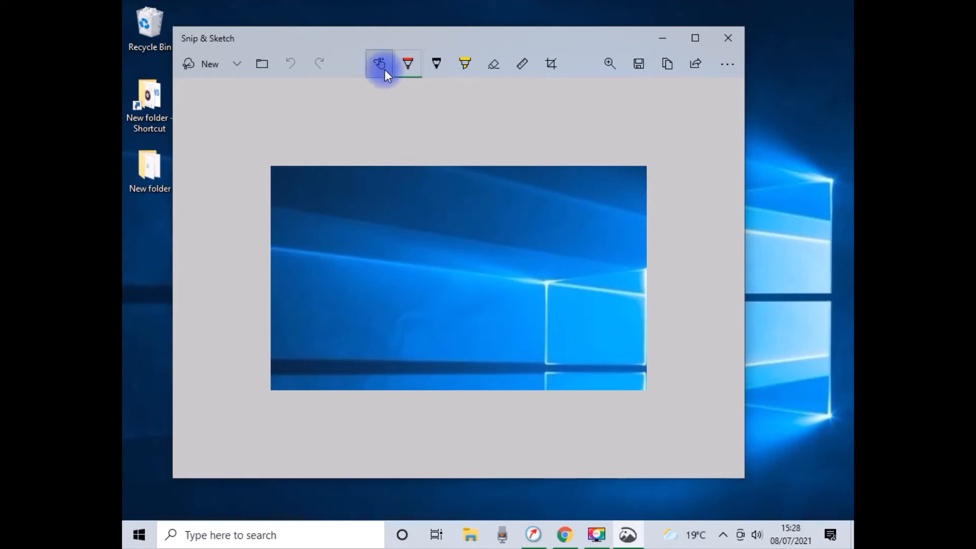
click(467, 66)
click(433, 64)
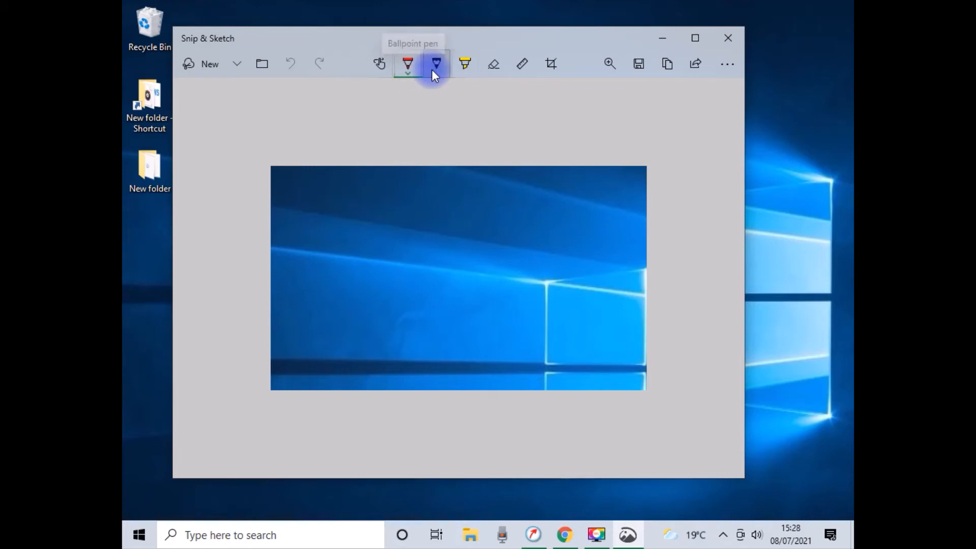
click(498, 67)
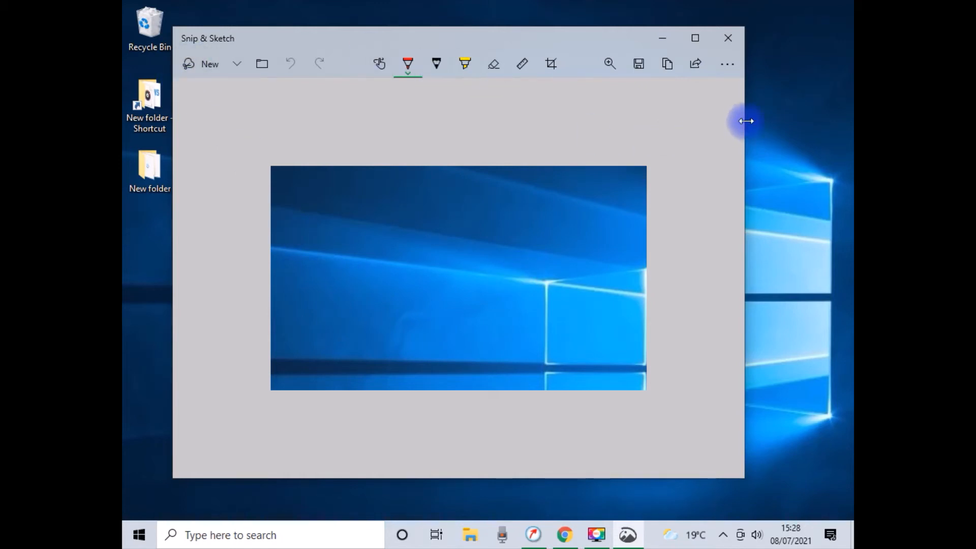
click(736, 42)
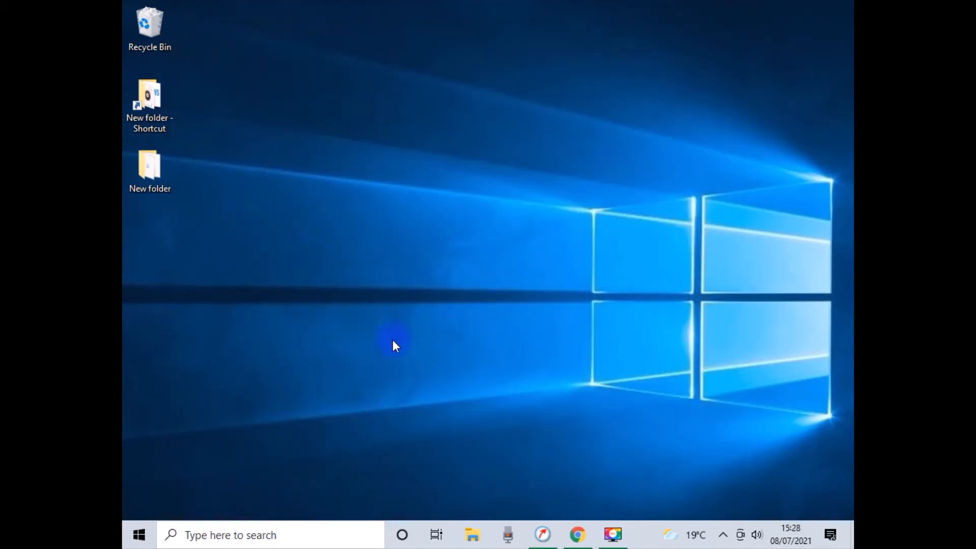
Step: Search Windows for "col" and open the Colors personalization settings
click(281, 531)
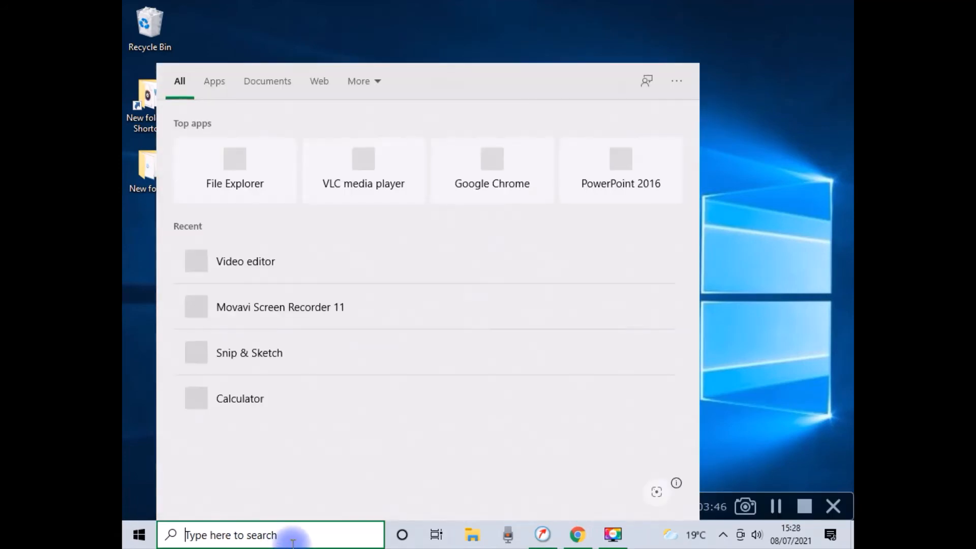
click(821, 77)
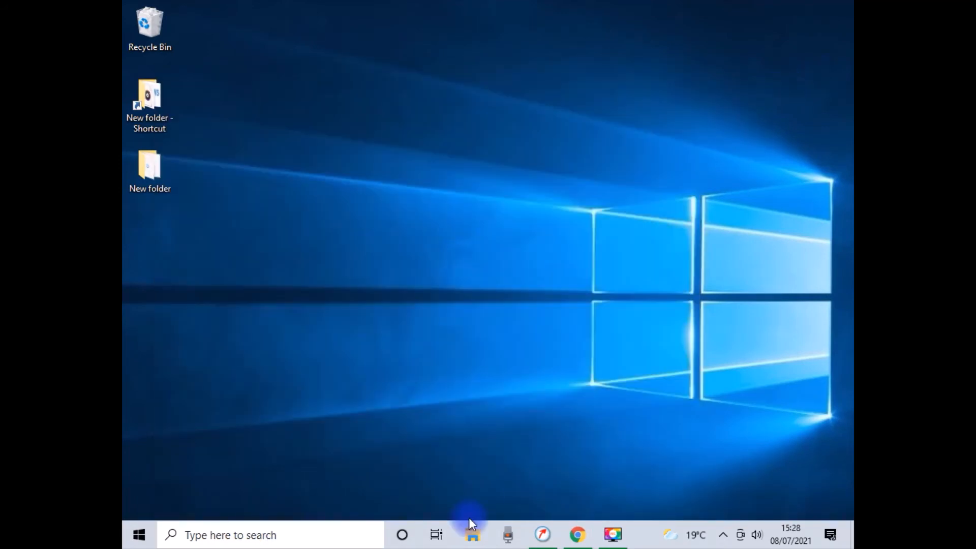
click(281, 540)
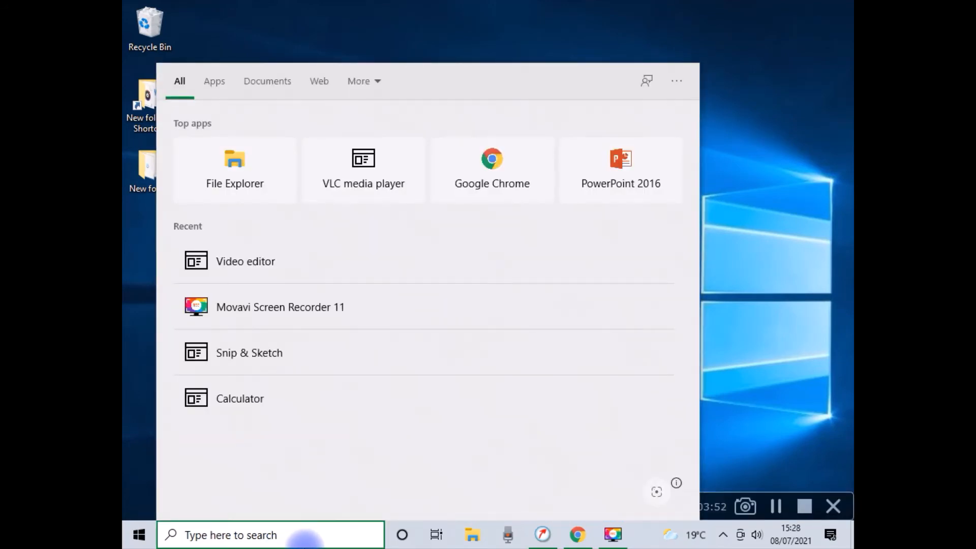
text(col)
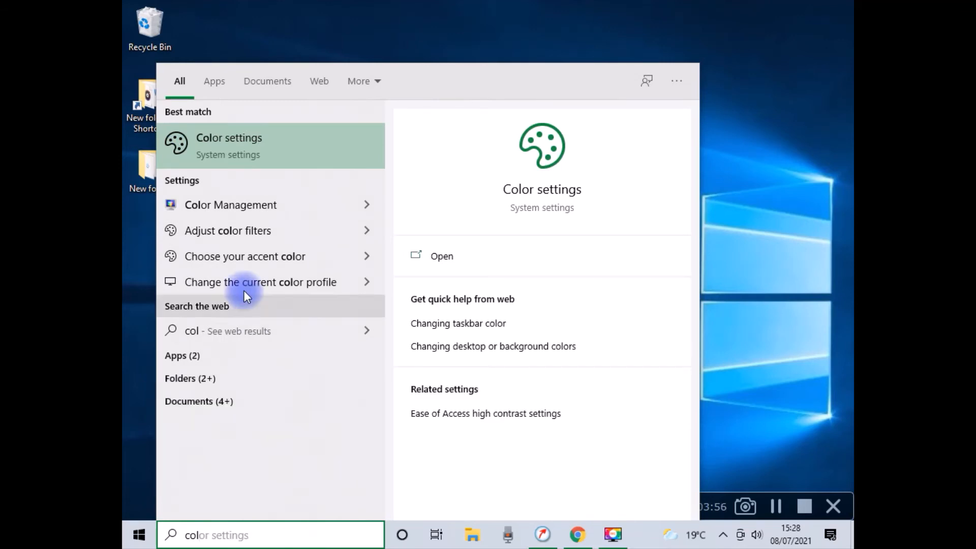
click(363, 237)
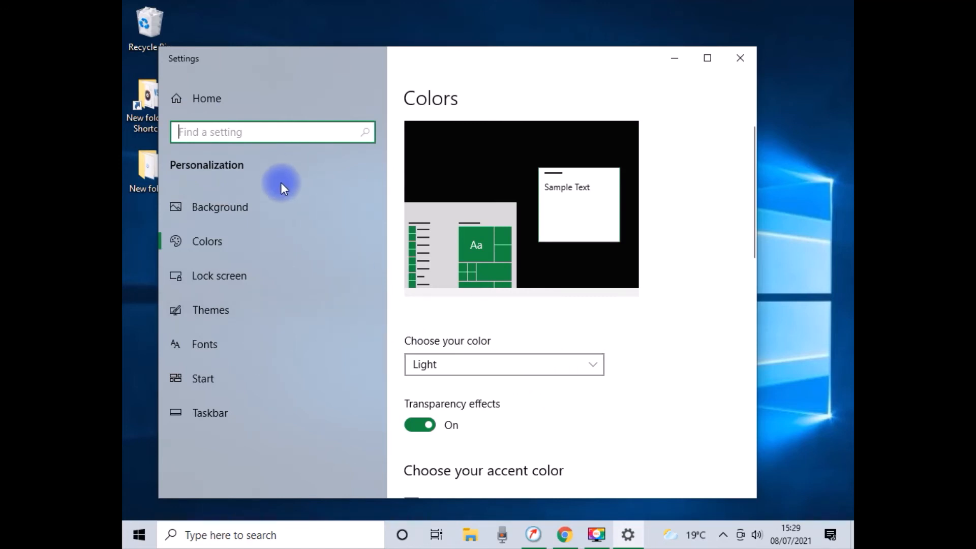
Step: Switch the Windows color mode to Dark and change it to Custom with dark Windows and app modes
click(563, 366)
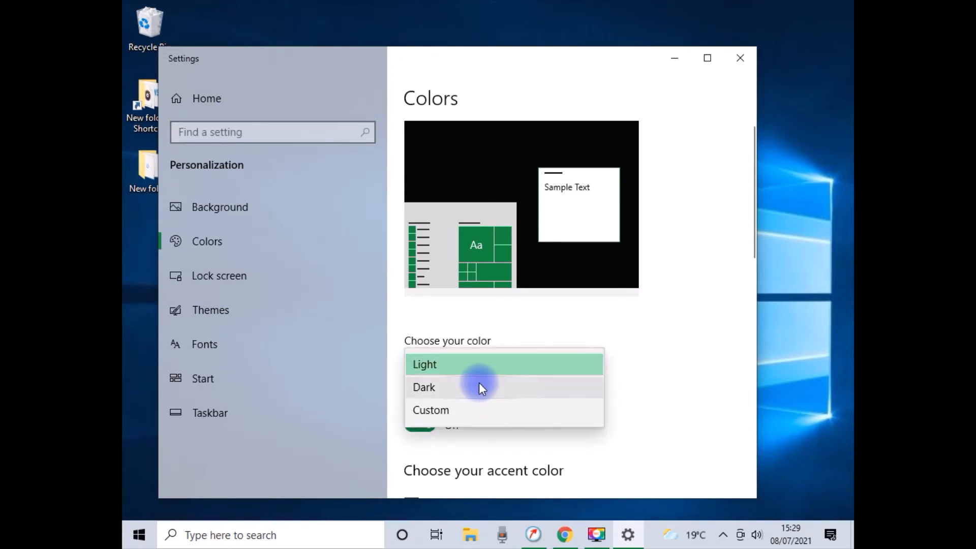
click(435, 389)
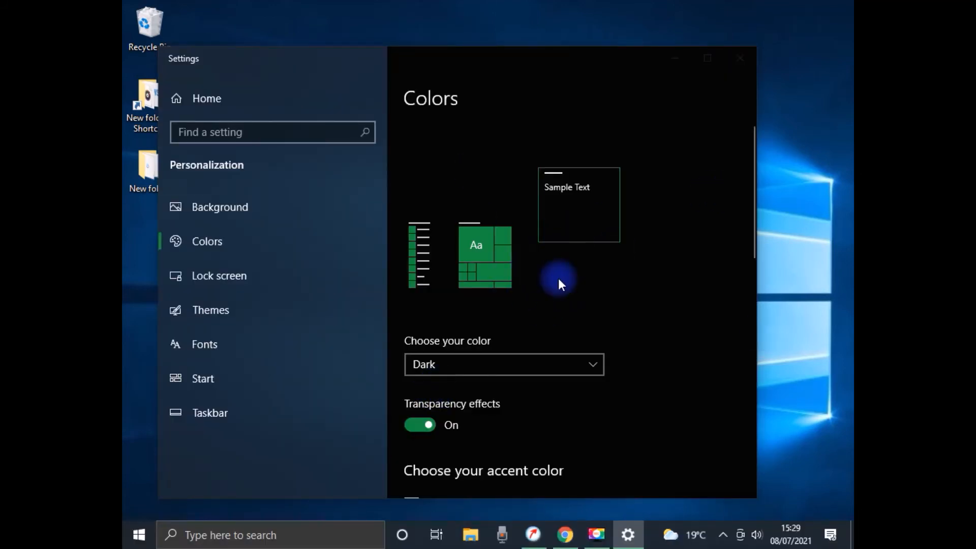
scroll(539, 317, down, 3)
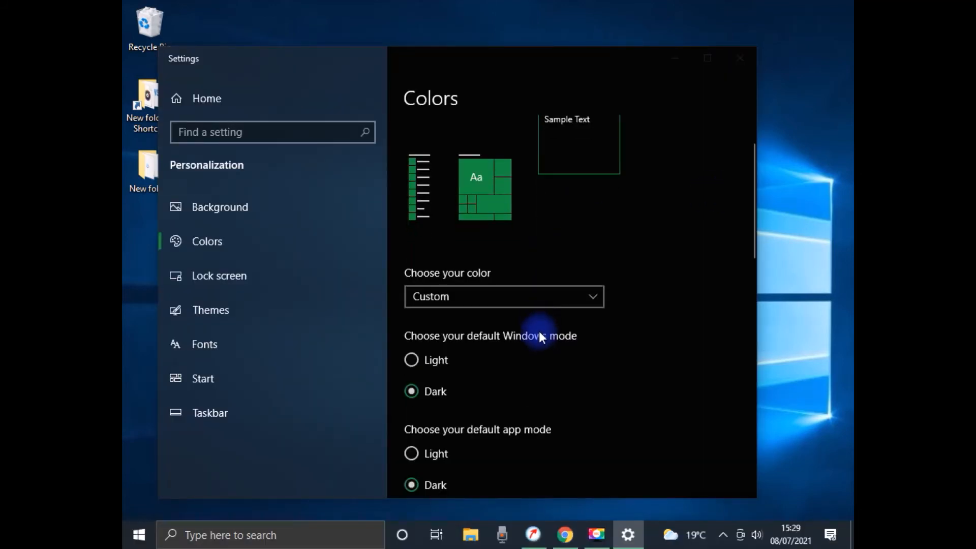
scroll(513, 344, down, 2)
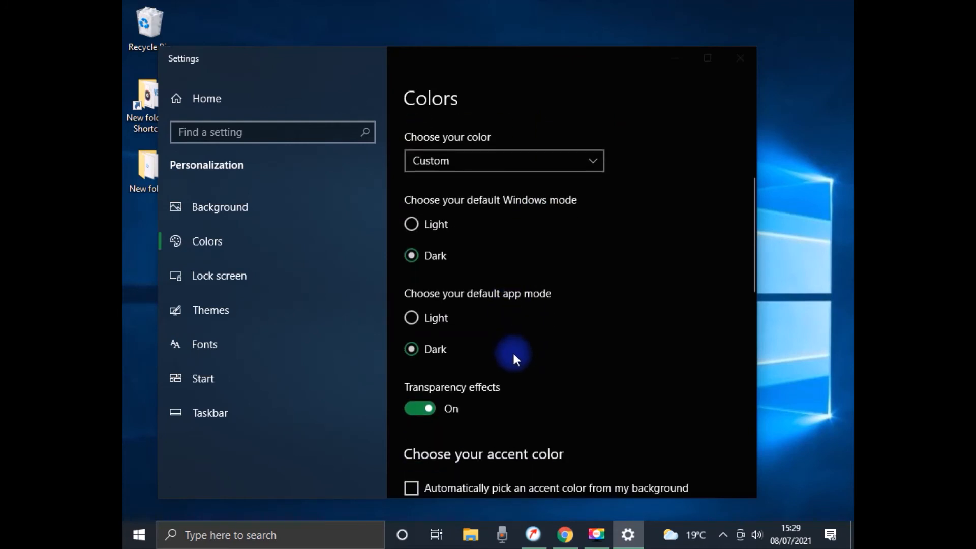
Step: Browse the available Windows accent colors and apply red from the recent colors
scroll(477, 309, down, 4)
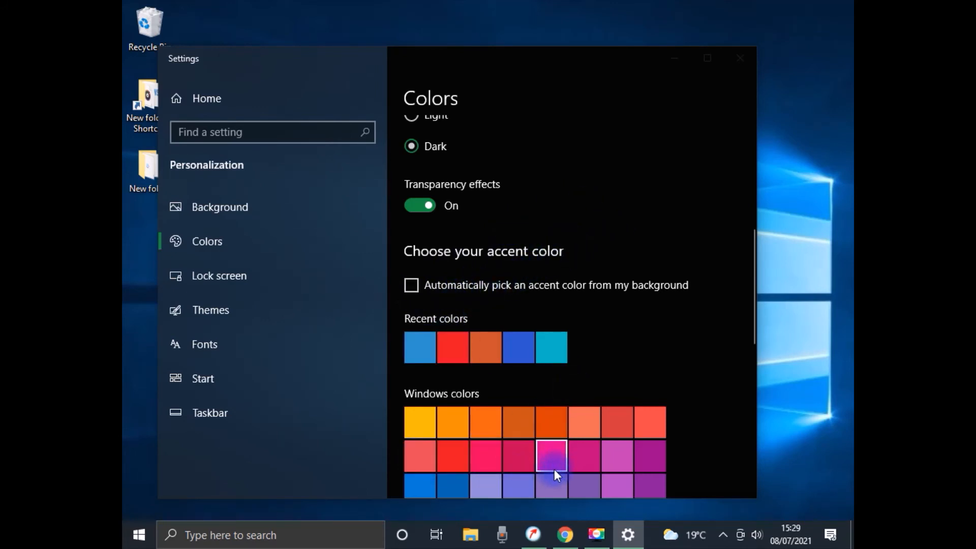
scroll(503, 442, down, 2)
scroll(456, 370, up, 3)
scroll(519, 376, down, 5)
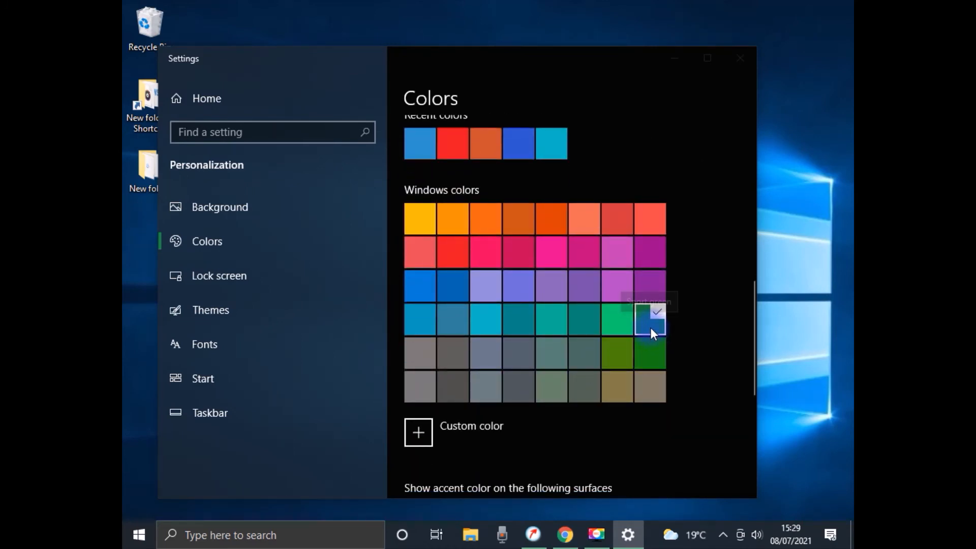
scroll(644, 330, up, 5)
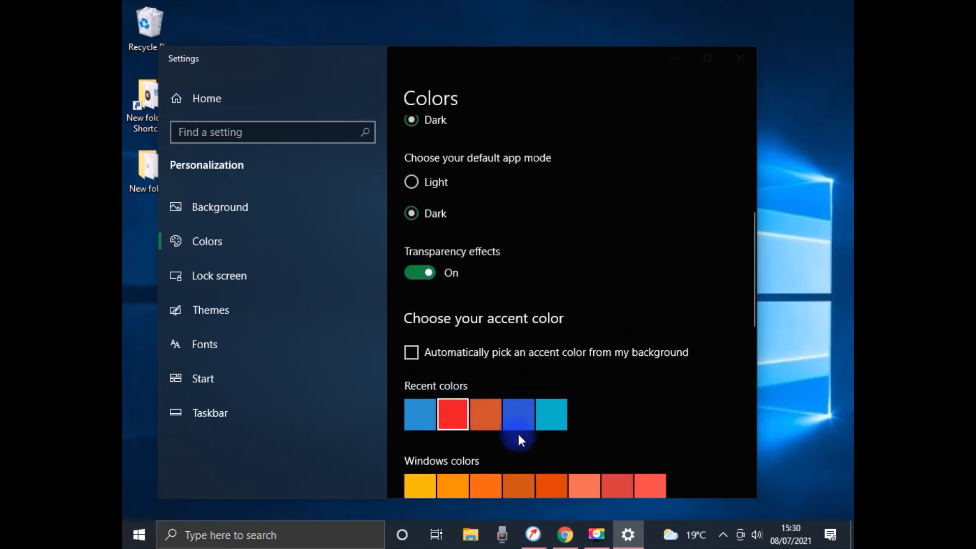
click(459, 422)
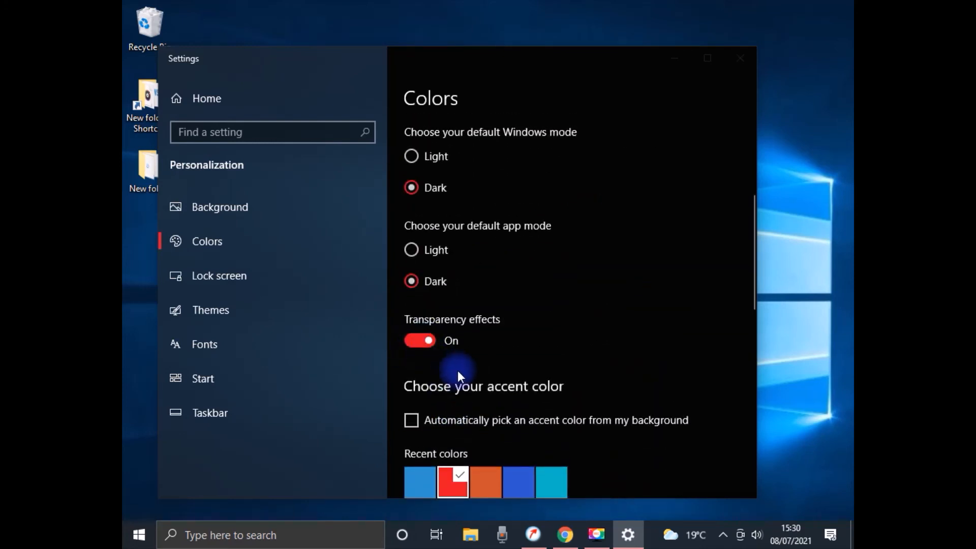
Step: Enable automatically picking the accent color from the desktop background
scroll(458, 371, down, 2)
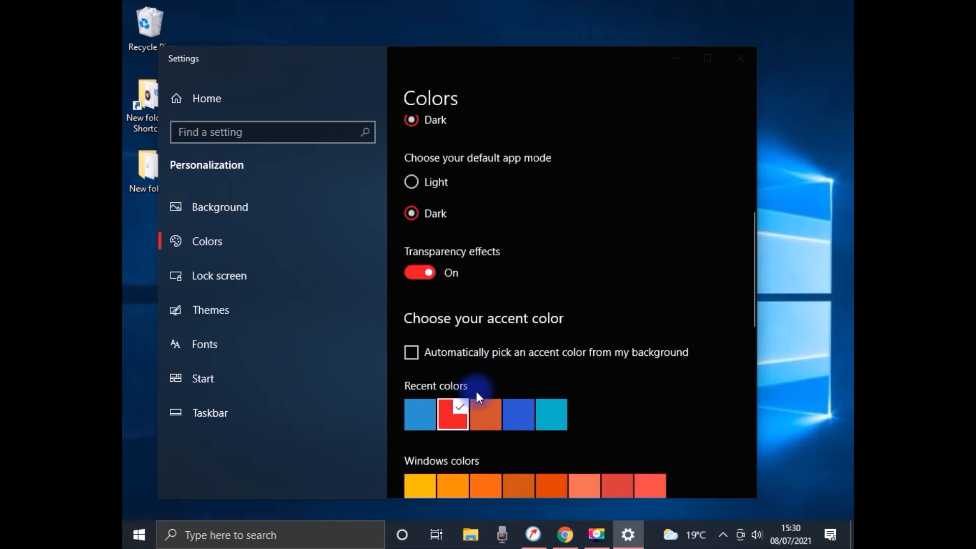
scroll(476, 392, down, 4)
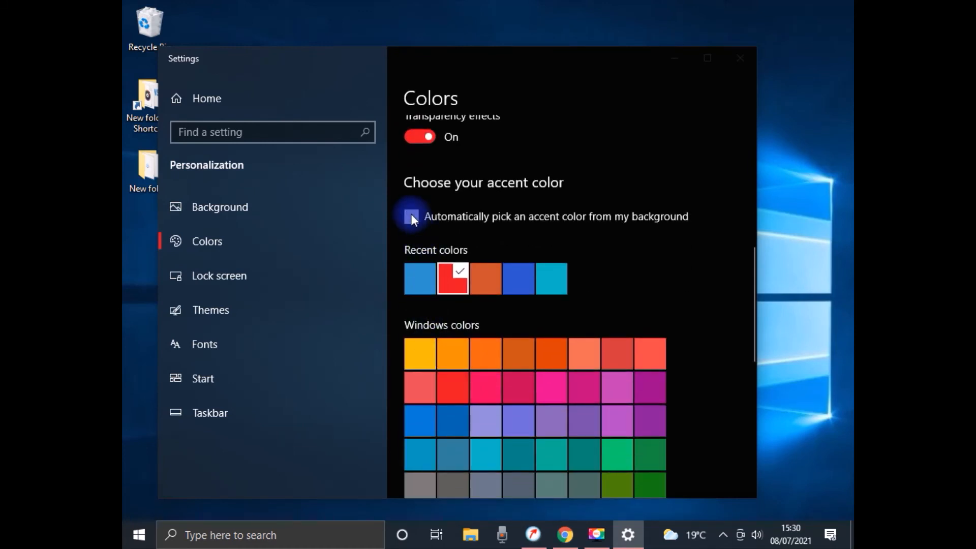
click(411, 217)
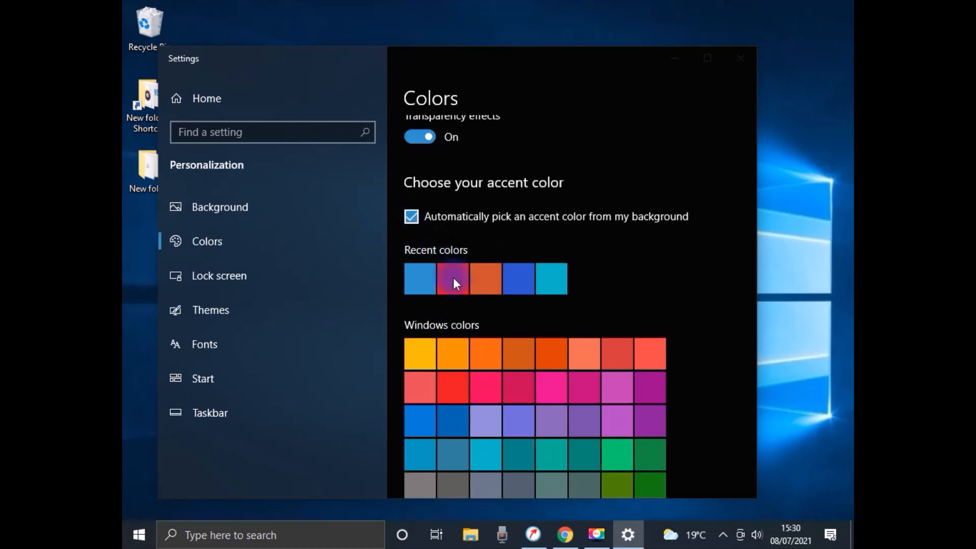
scroll(421, 294, up, 4)
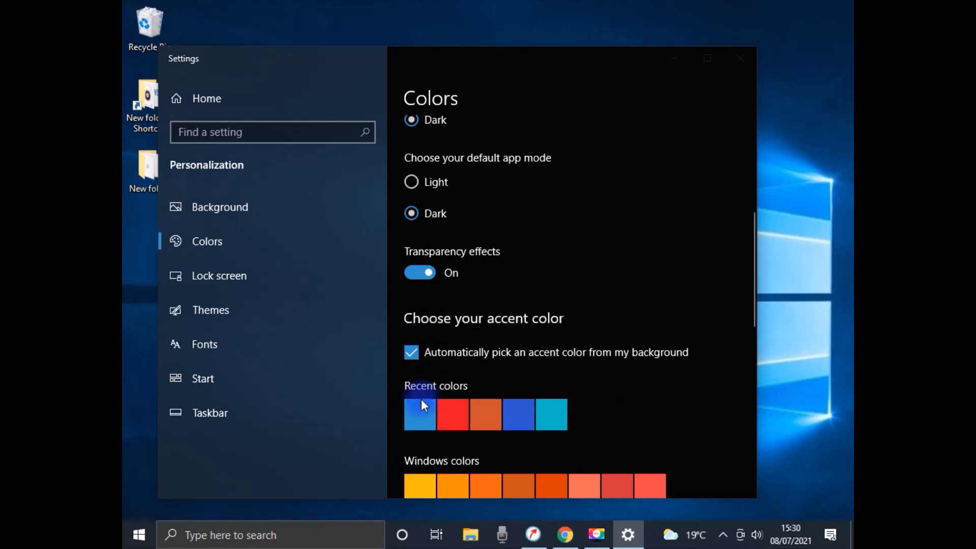
click(420, 414)
Step: Set the Windows color mode to Light and close Settings
scroll(475, 339, up, 8)
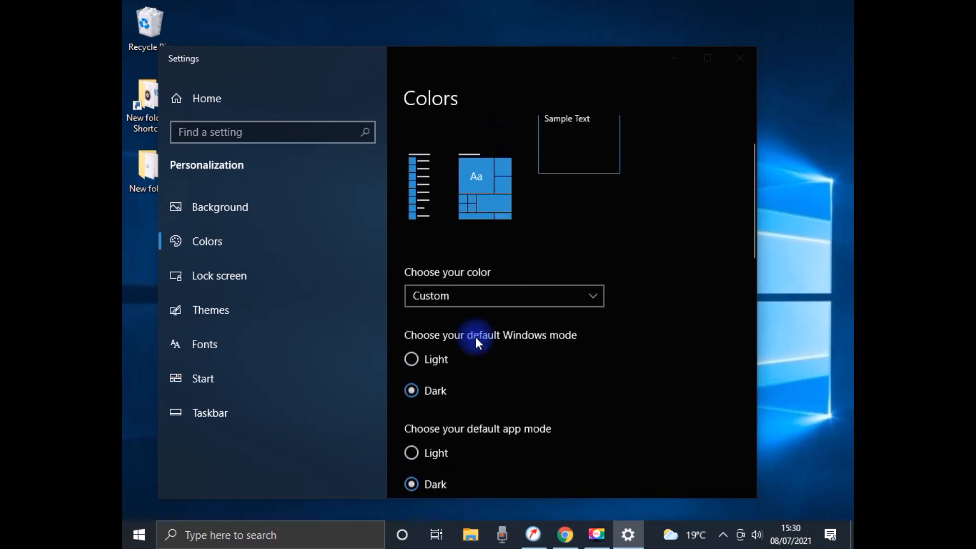
scroll(475, 337, up, 2)
click(462, 379)
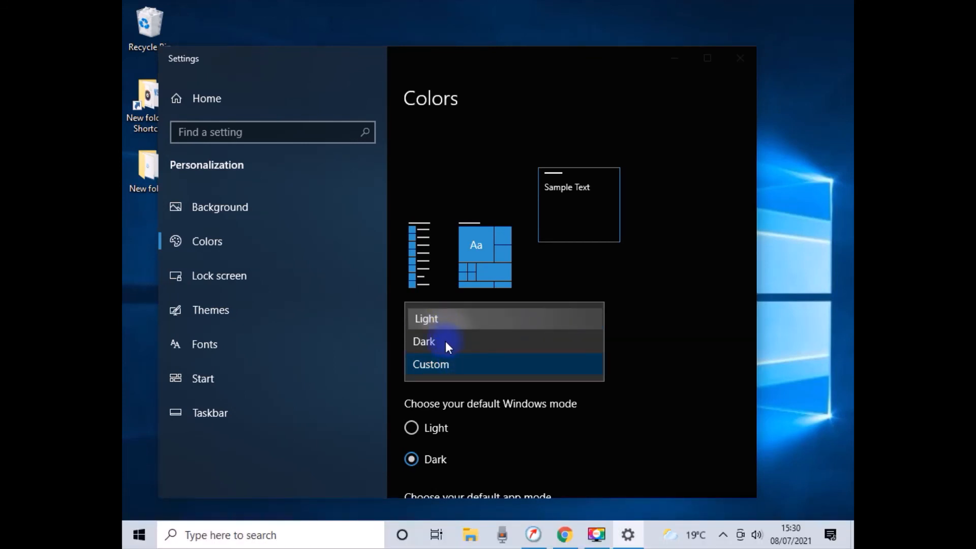
click(441, 320)
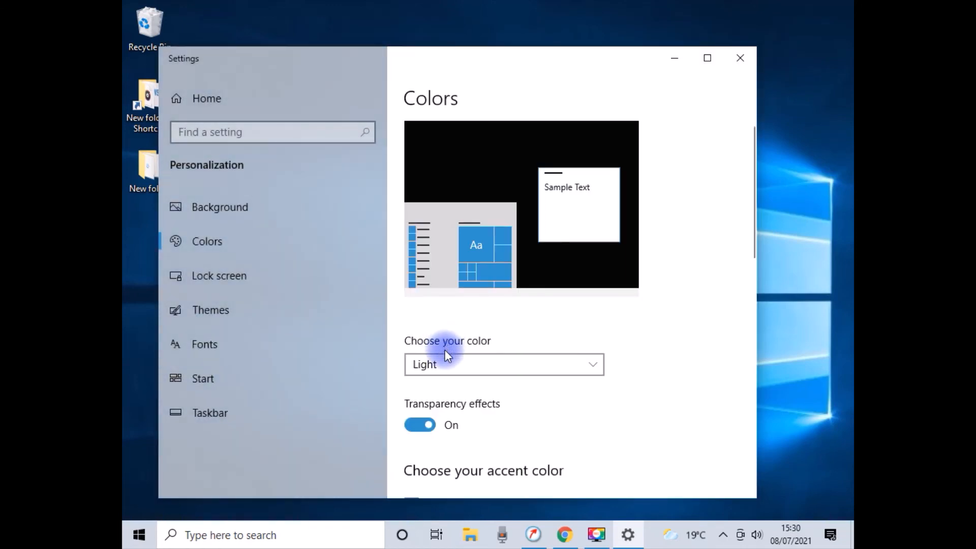
scroll(463, 379, down, 5)
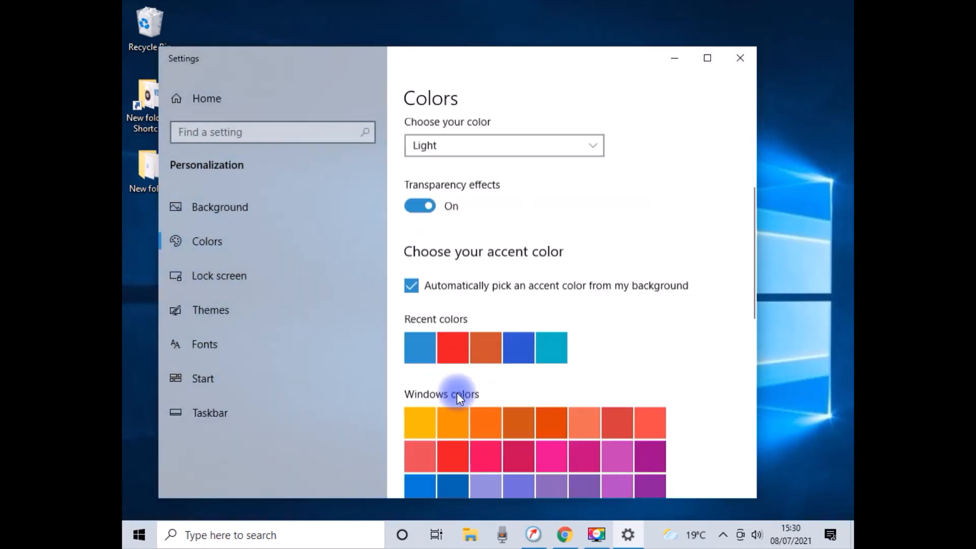
scroll(707, 179, up, 5)
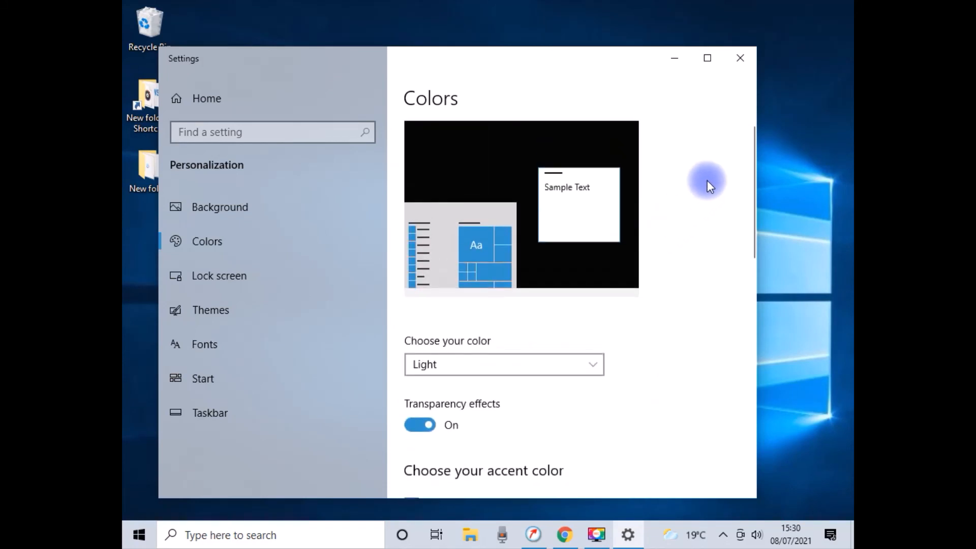
click(746, 67)
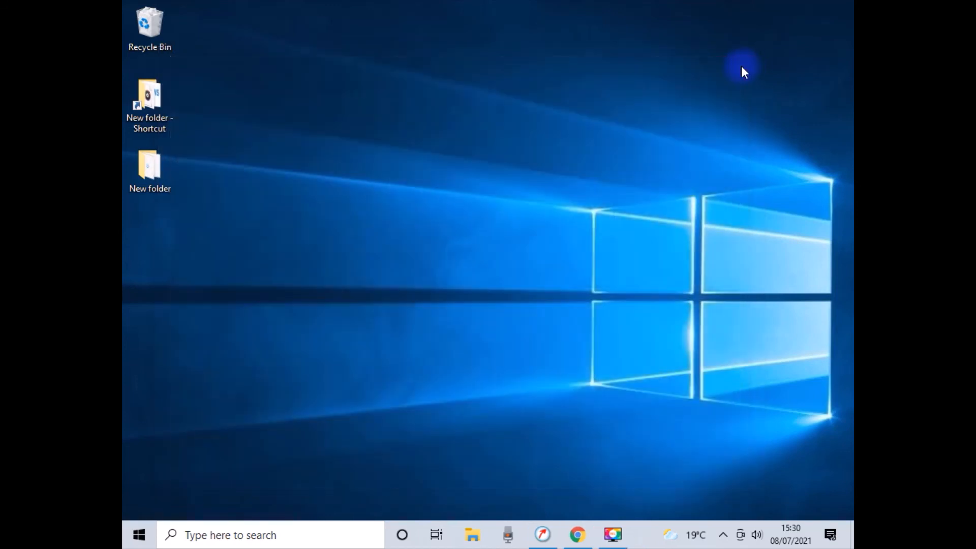